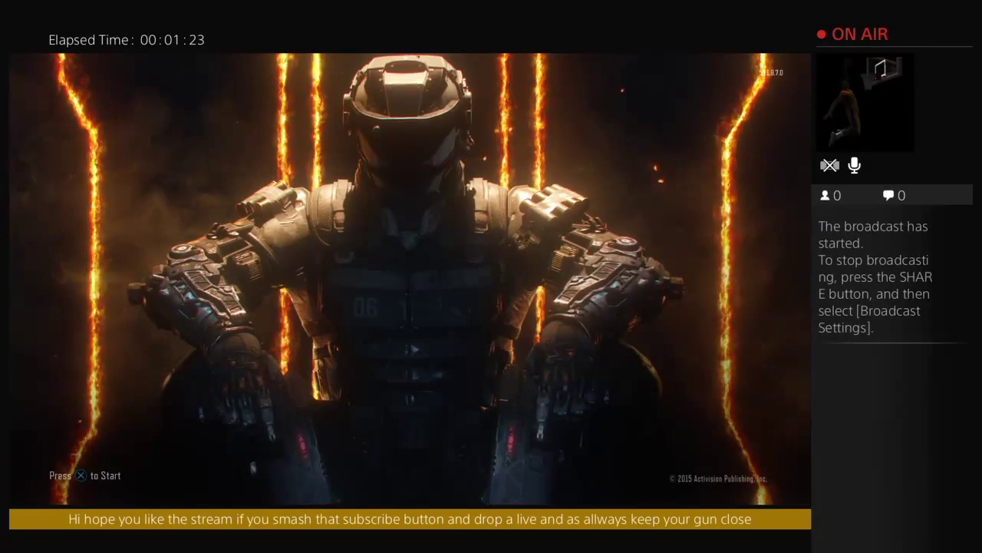
Enter Multiplayer from the title screen and browse Gunsmith and Paintshop in the player menu
key("Return")
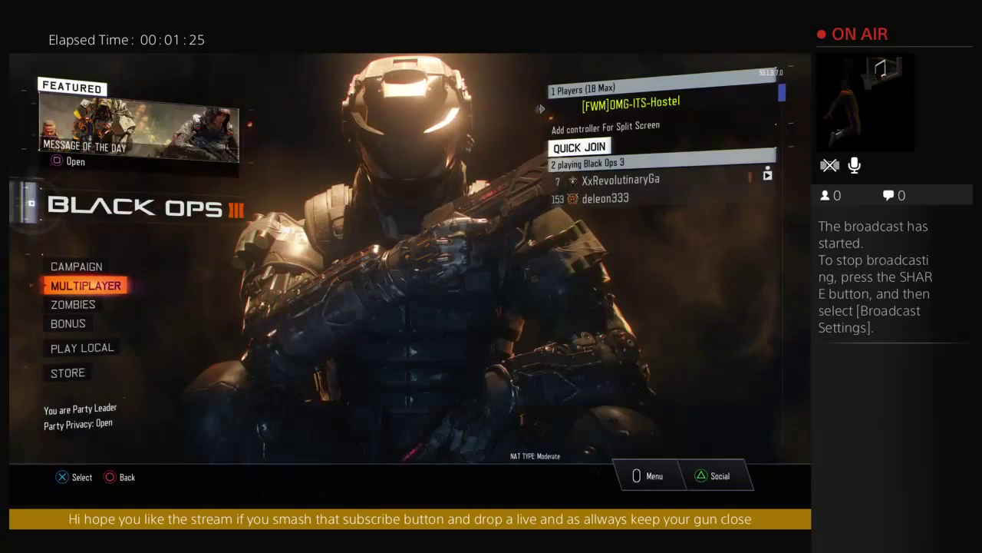
key("Return")
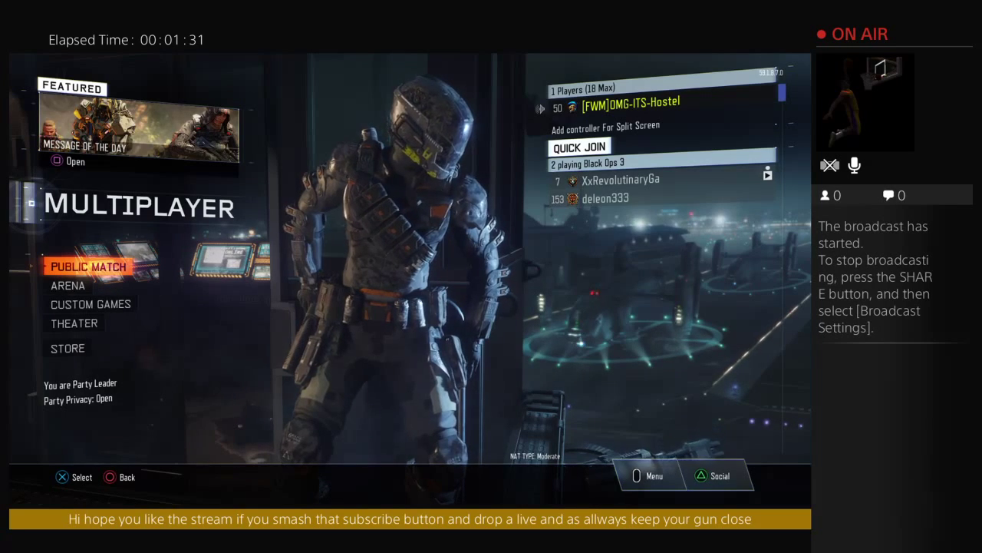
key("Escape")
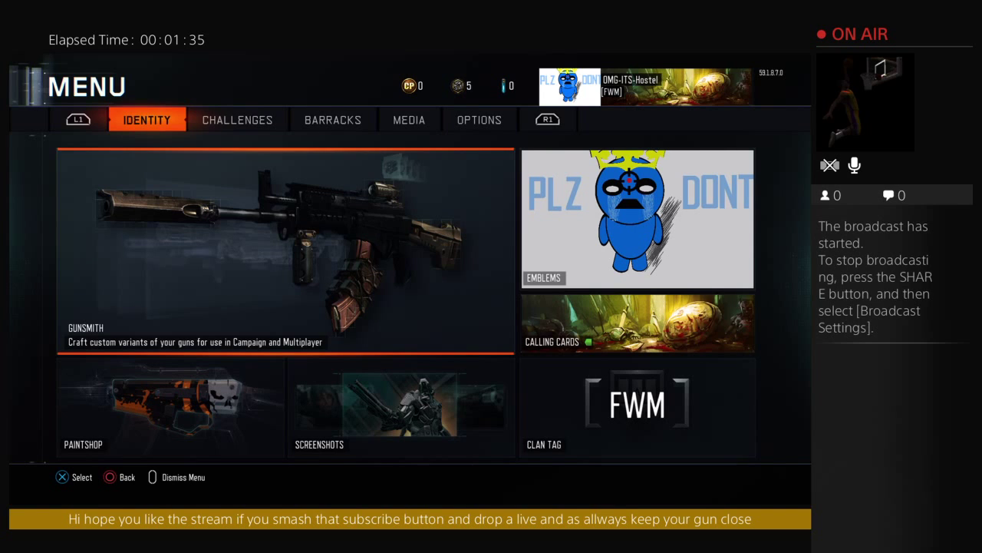
key("Down")
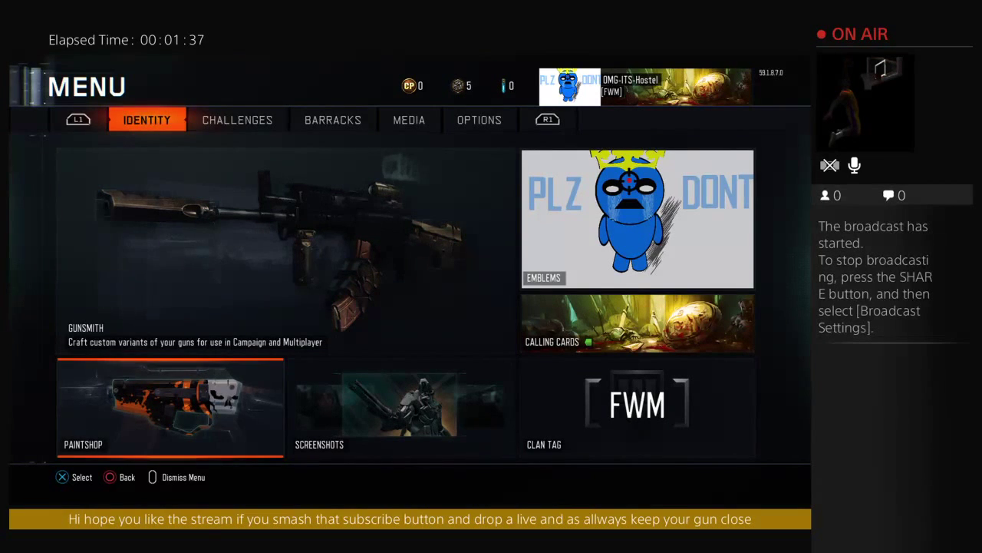
key("Up")
Review the horizontal and vertical look sensitivity in the control settings
key("Right")
key("Right")
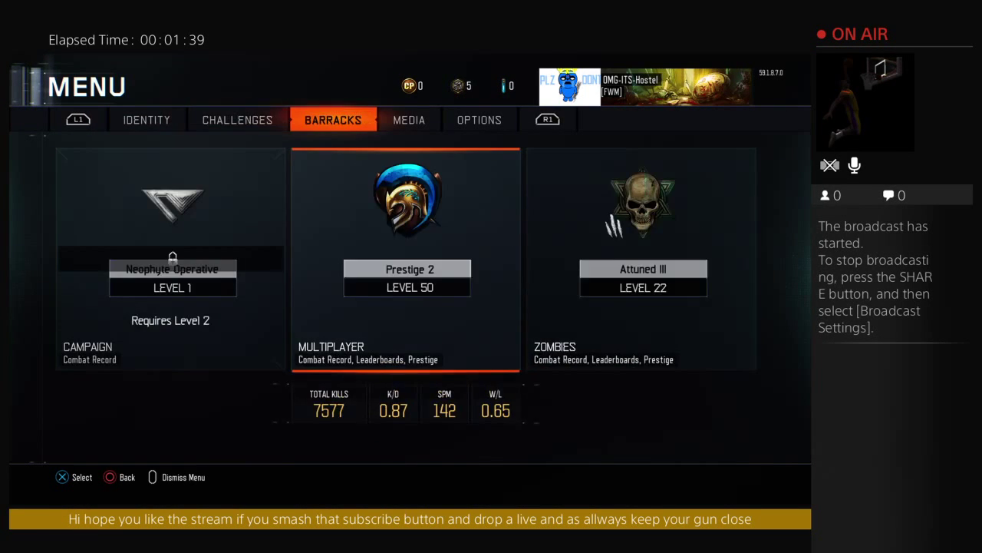
key("Right")
key("Right")
key("Return")
key("Down")
key("Down")
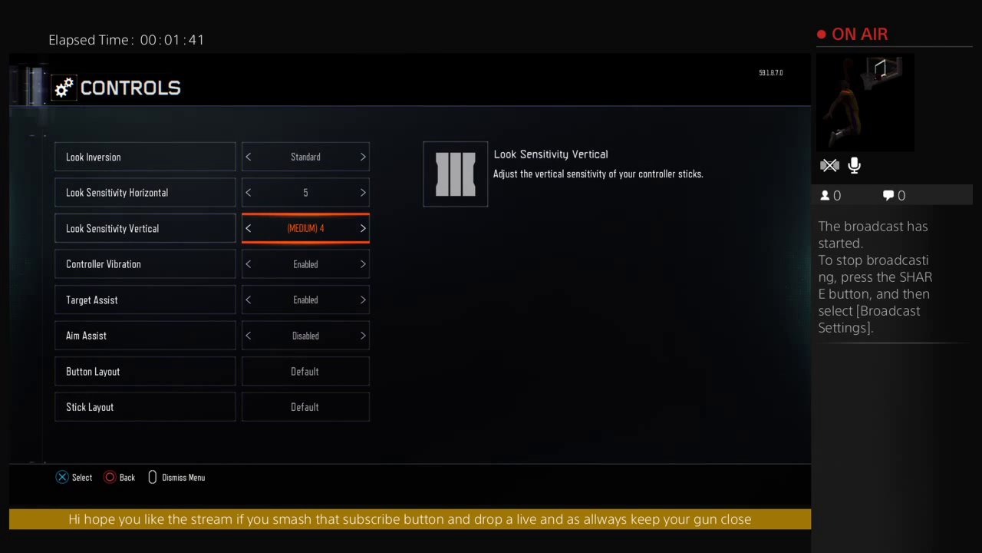
key("Up")
key("Down")
Switch voice chat to party-only in the muting settings and return to the multiplayer lobby
key("Escape")
key("Down")
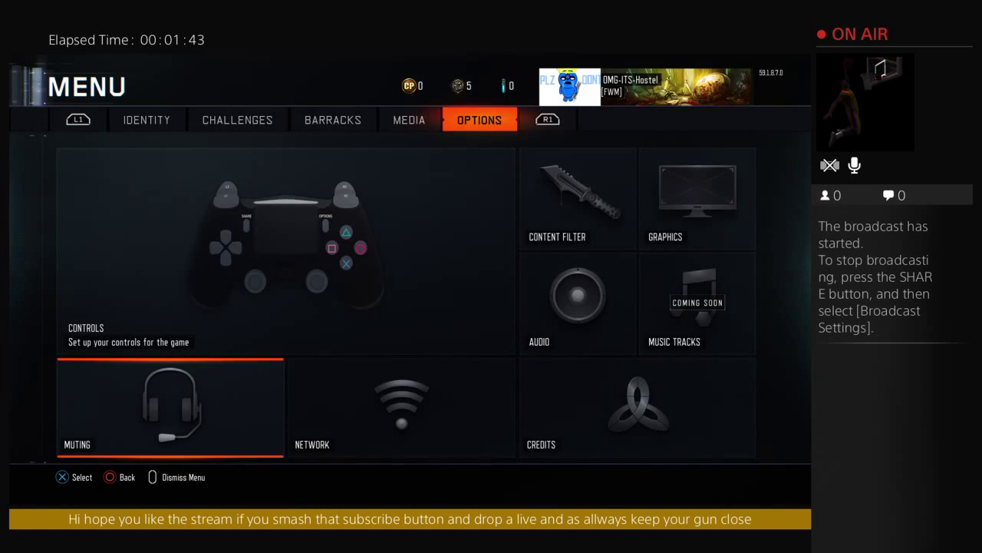
key("Return")
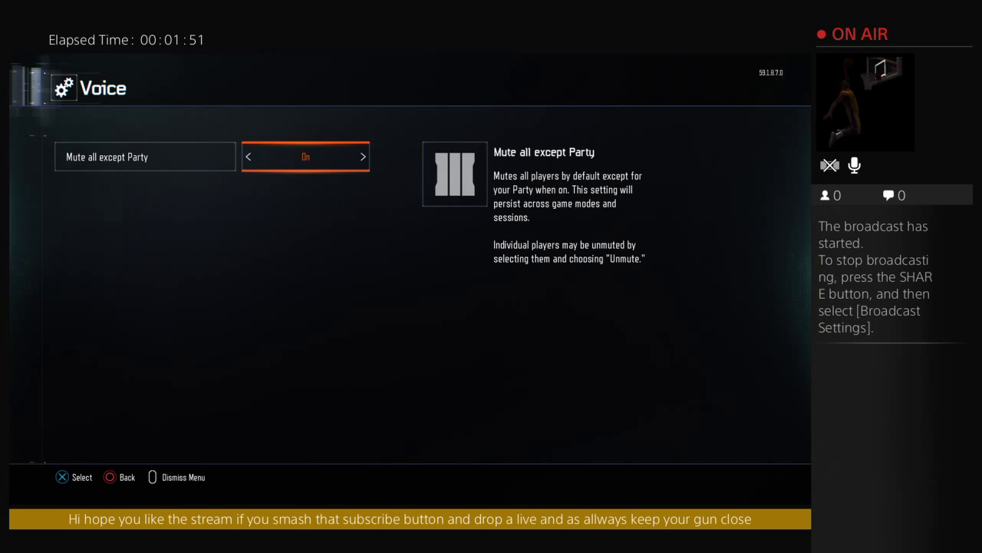
key("Escape")
key("Escape")
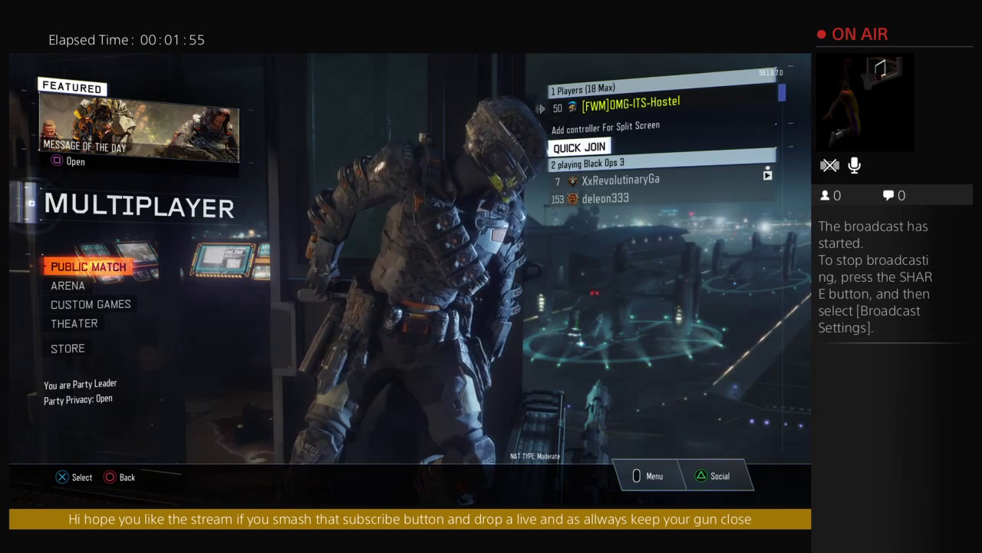
Look over Find Match and Create a Class in Public Match, then bring up the playlists
key("Return")
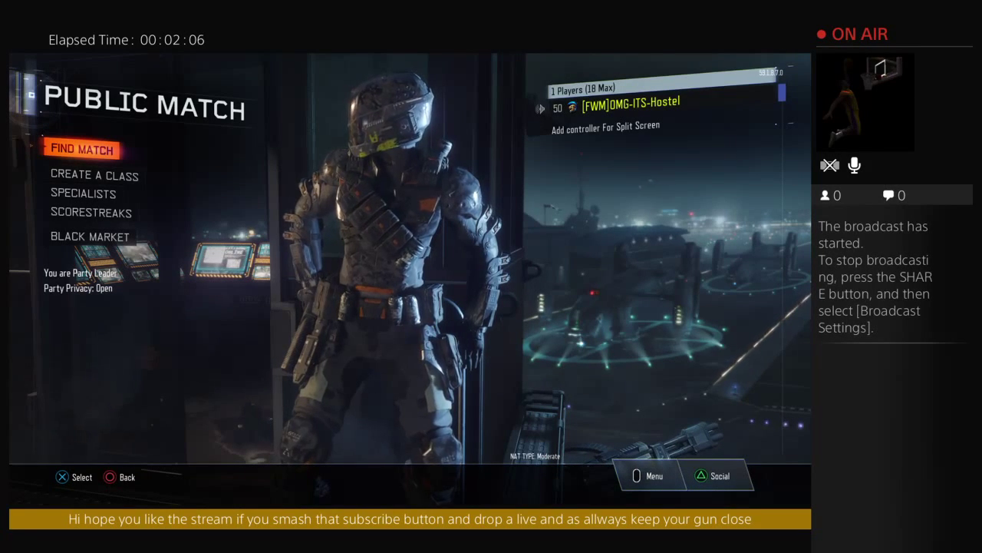
key("Down")
key("Up")
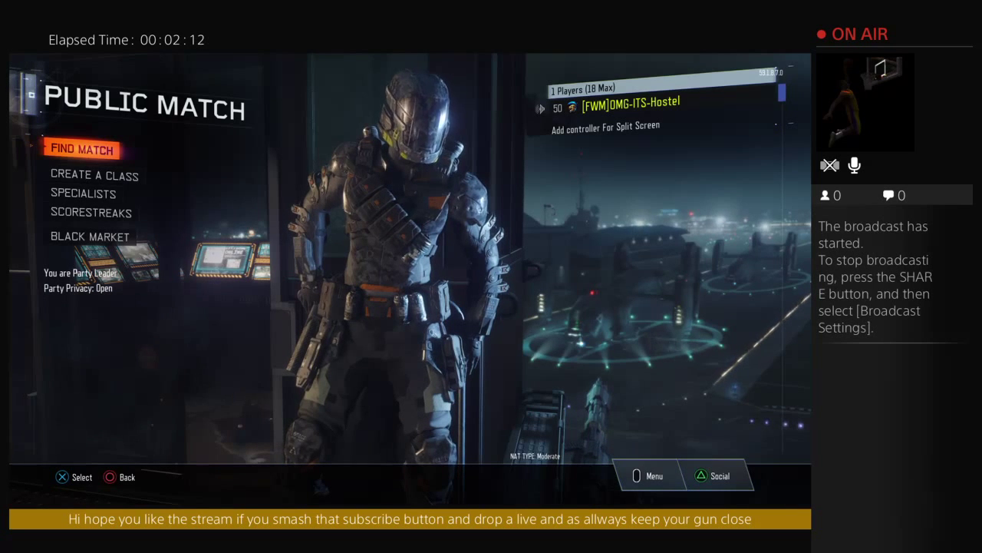
key("Down")
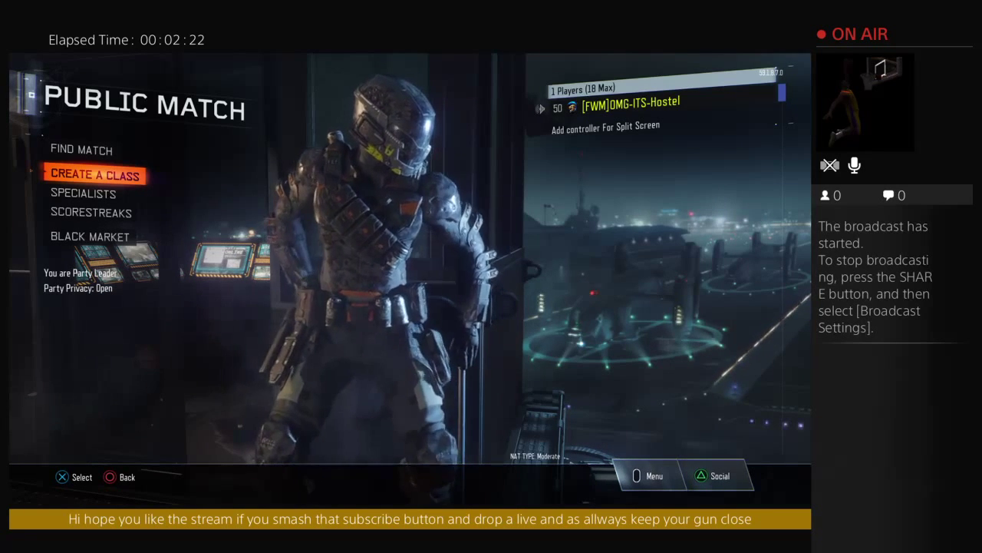
key("Up")
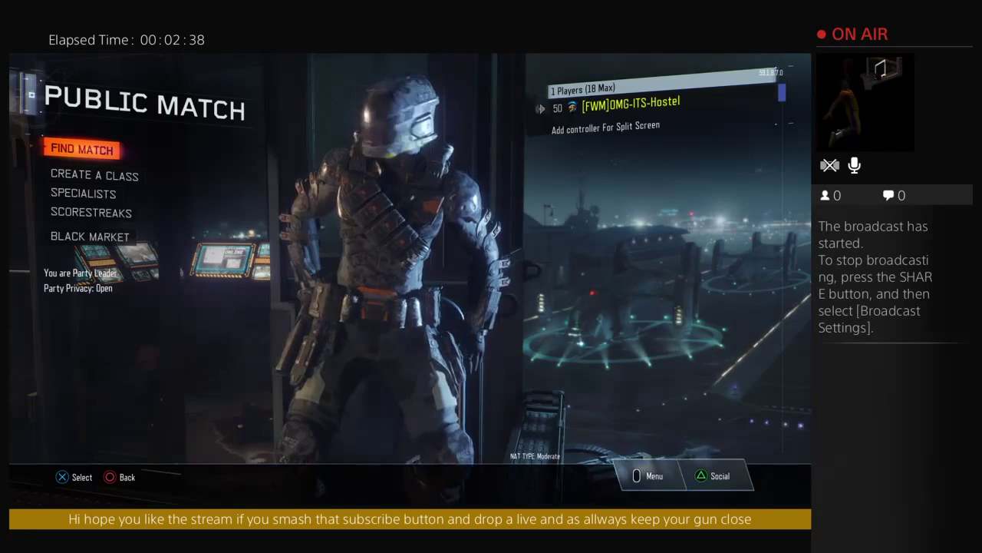
key("Return")
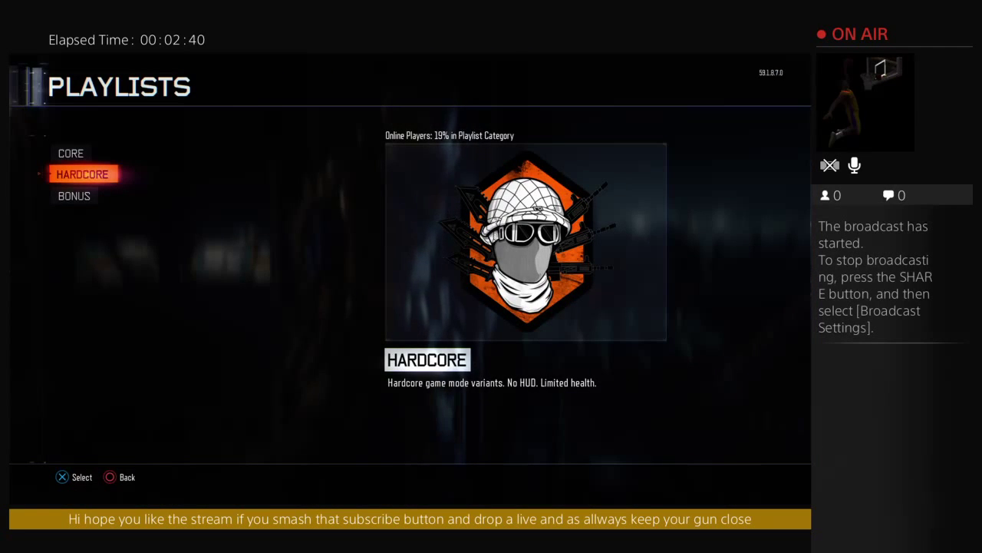
Open the Bonus playlists: Gun Game, Ground War, Mercenary Moshpit, Nuk3town and Awakening
key("Down")
key("Return")
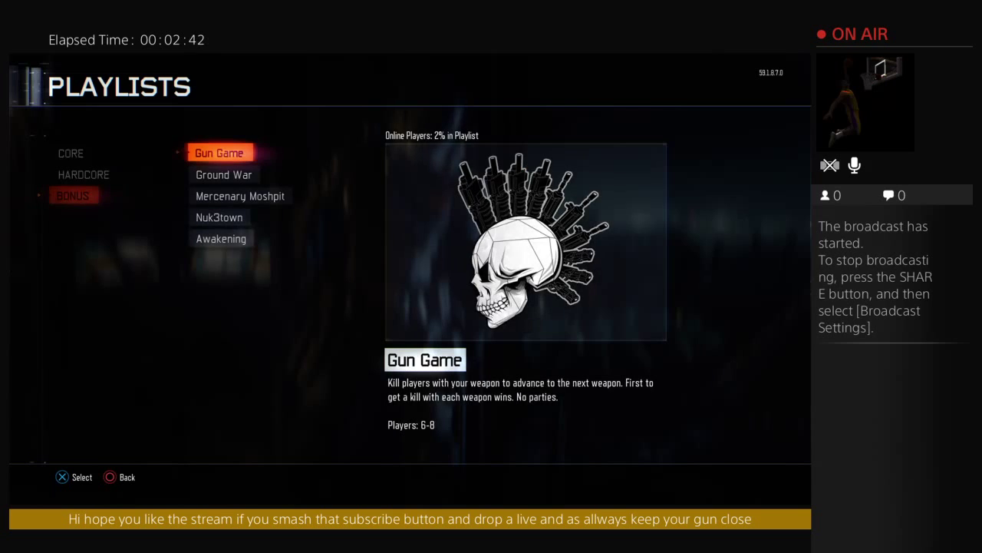